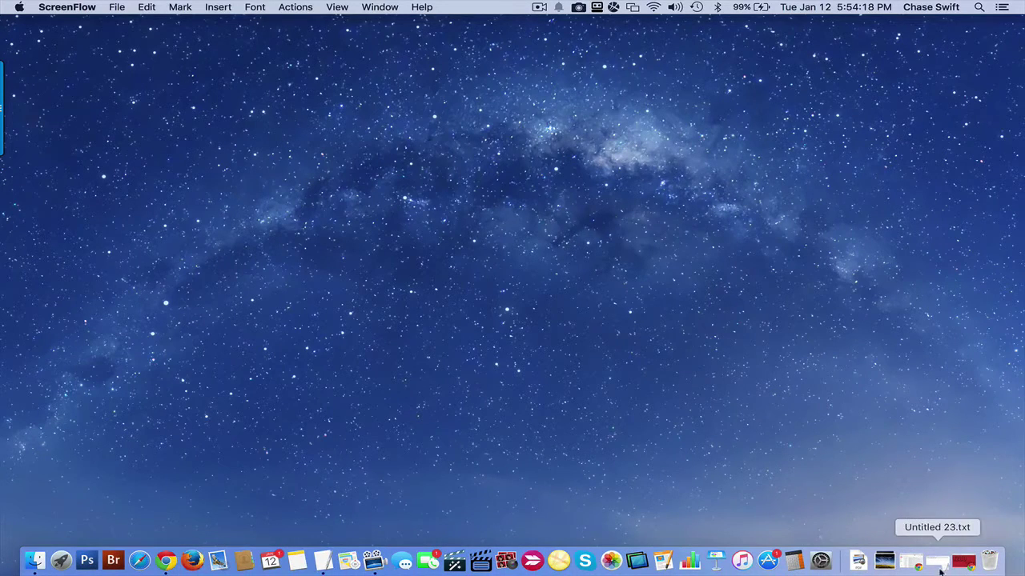
# Restore the Chrome window with the 1280x720 image and shrink it by hand, leaving blank space below
pyautogui.click(962, 562)
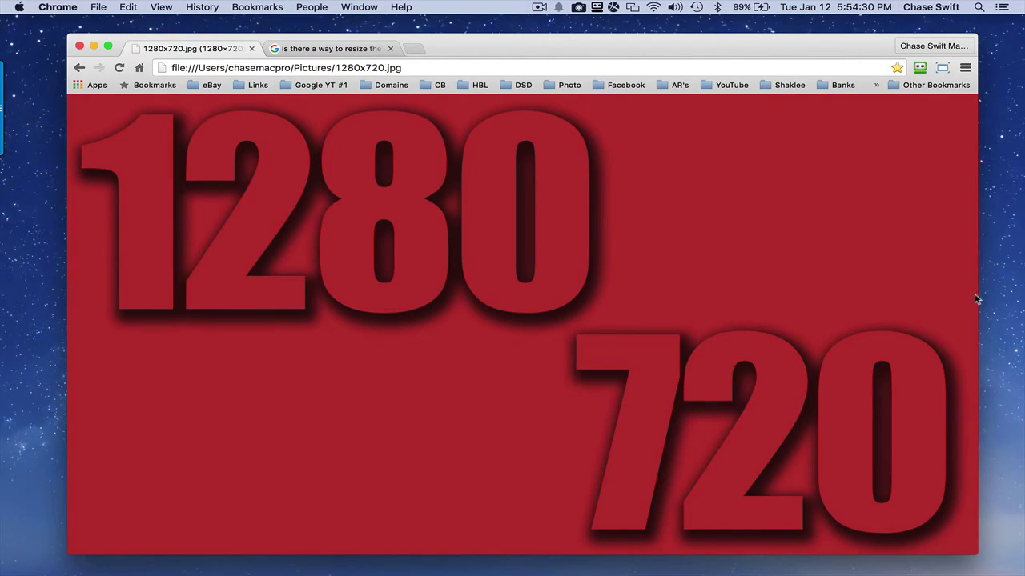
pyautogui.moveTo(576, 263); pyautogui.dragTo(565, 235)
pyautogui.moveTo(978, 278); pyautogui.dragTo(926, 298)
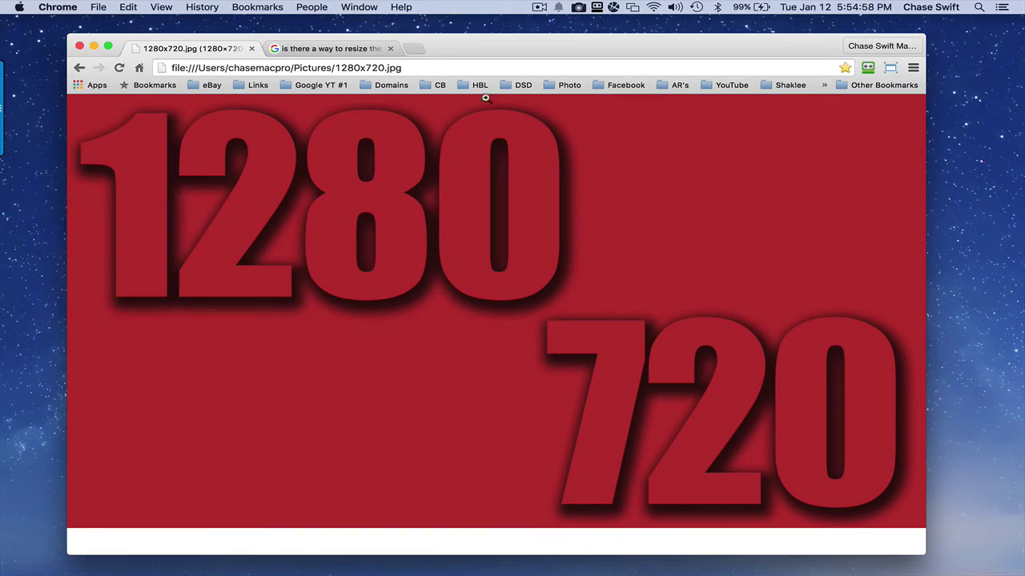
# From the Chrome-resizing search results tab, open the 'Window Resizer - Chrome Web Store' result
pyautogui.click(359, 49)
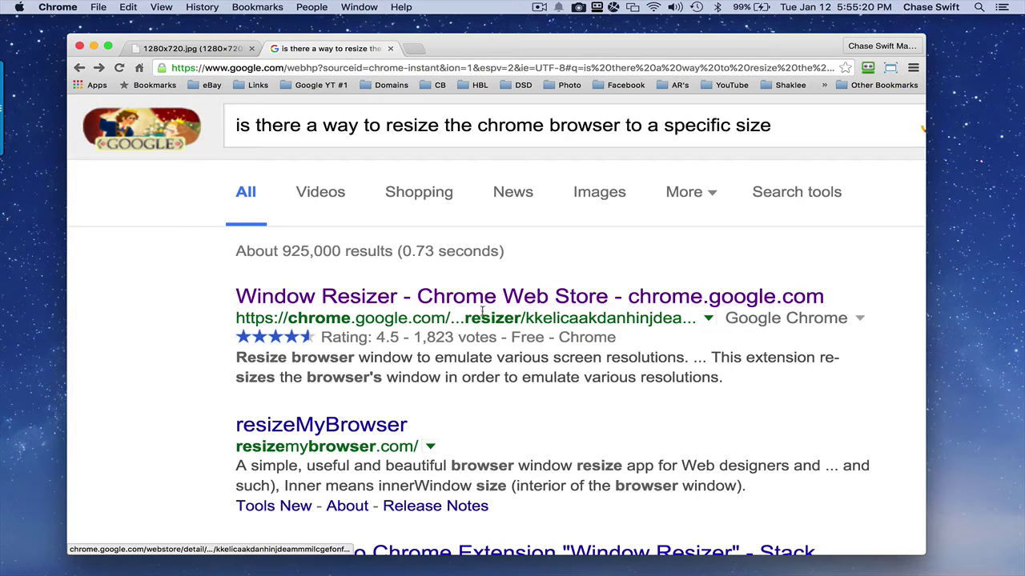
pyautogui.click(384, 297)
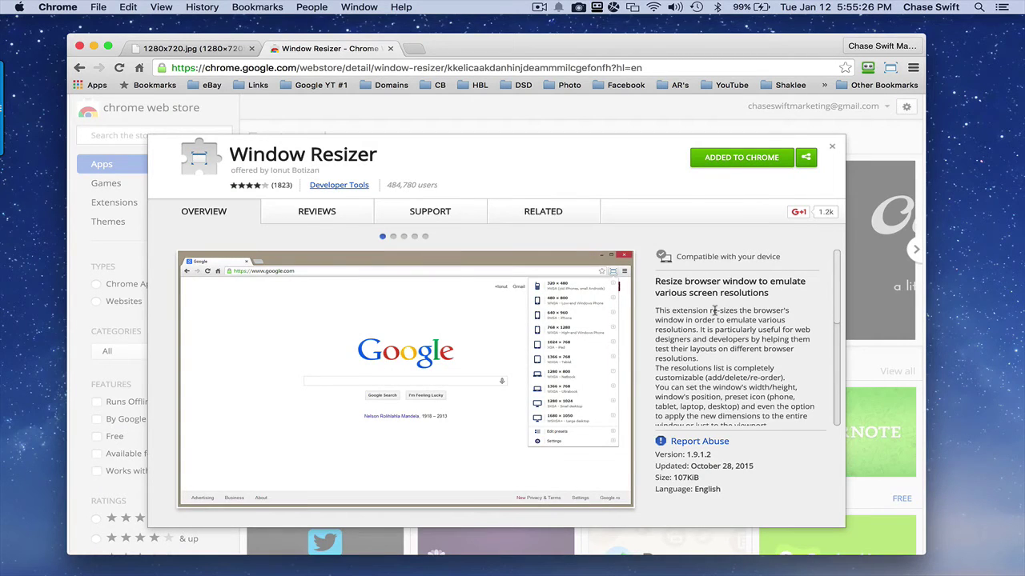
# Look over the Window Resizer listing marked 'Added to Chrome', then close its tab
pyautogui.scroll(5, 714, 309)
pyautogui.scroll(-2, 714, 310)
pyautogui.hscroll(3, 715, 310)
pyautogui.scroll(-2, 715, 310)
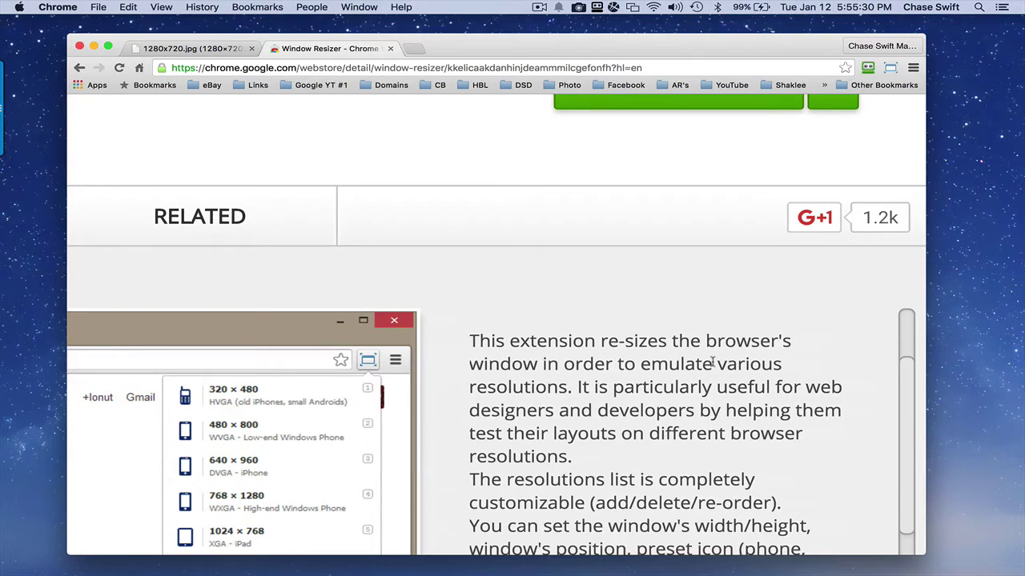
pyautogui.scroll(3, 712, 363)
pyautogui.scroll(2, 714, 364)
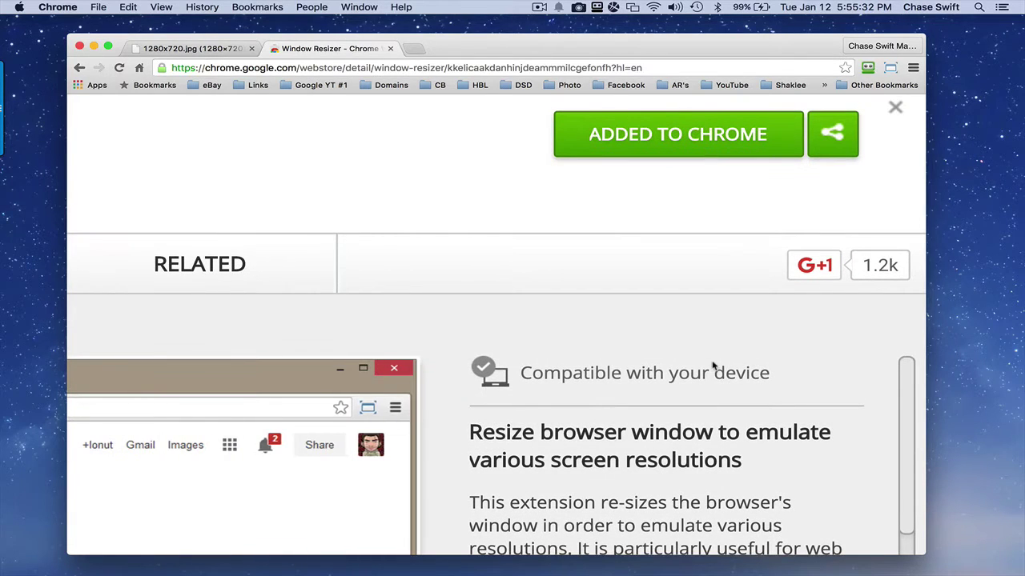
pyautogui.scroll(-5, 651, 277)
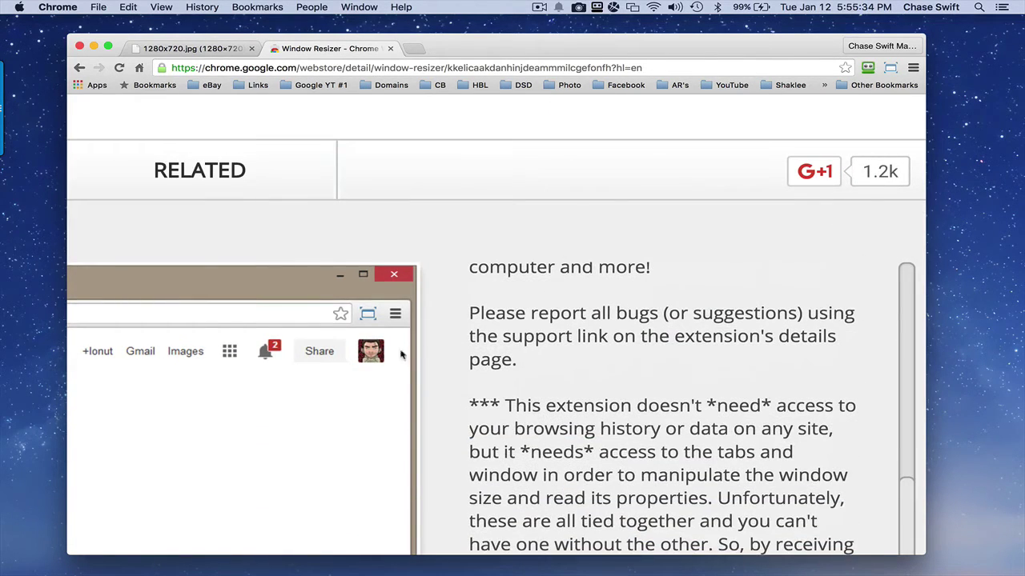
pyautogui.scroll(-5, 381, 361)
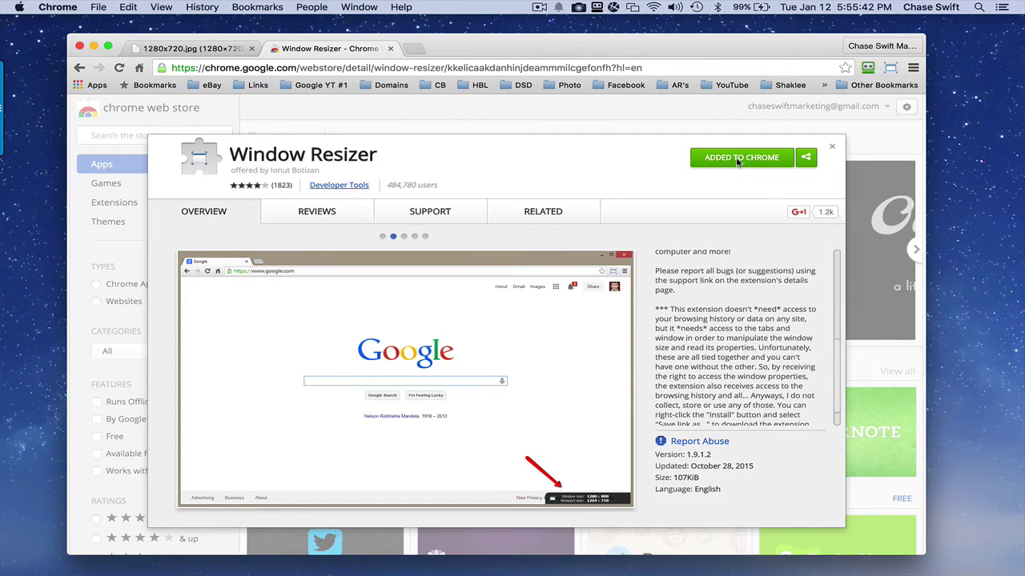
pyautogui.scroll(5, 736, 157)
pyautogui.hscroll(5, 766, 185)
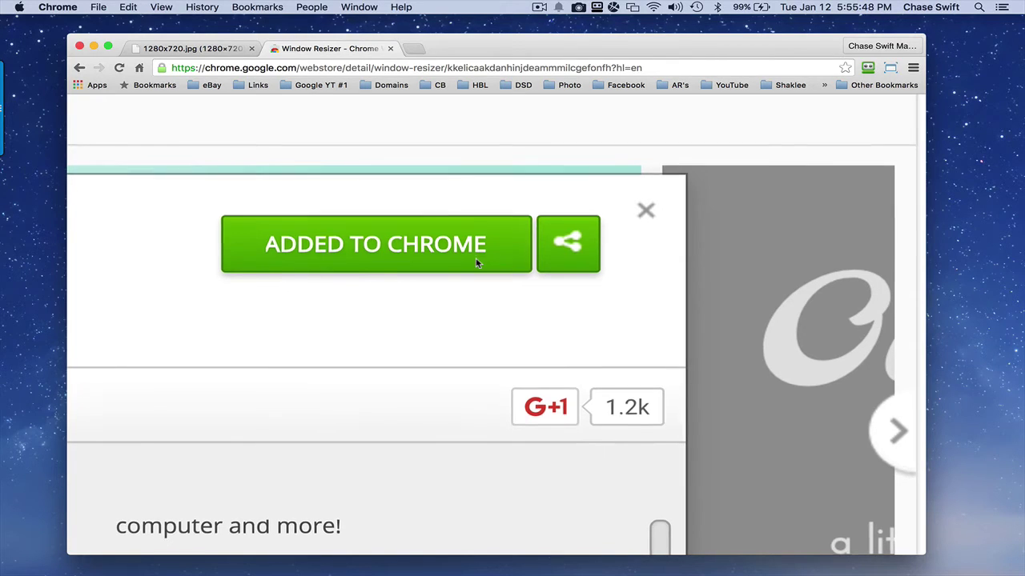
pyautogui.scroll(-5, 477, 262)
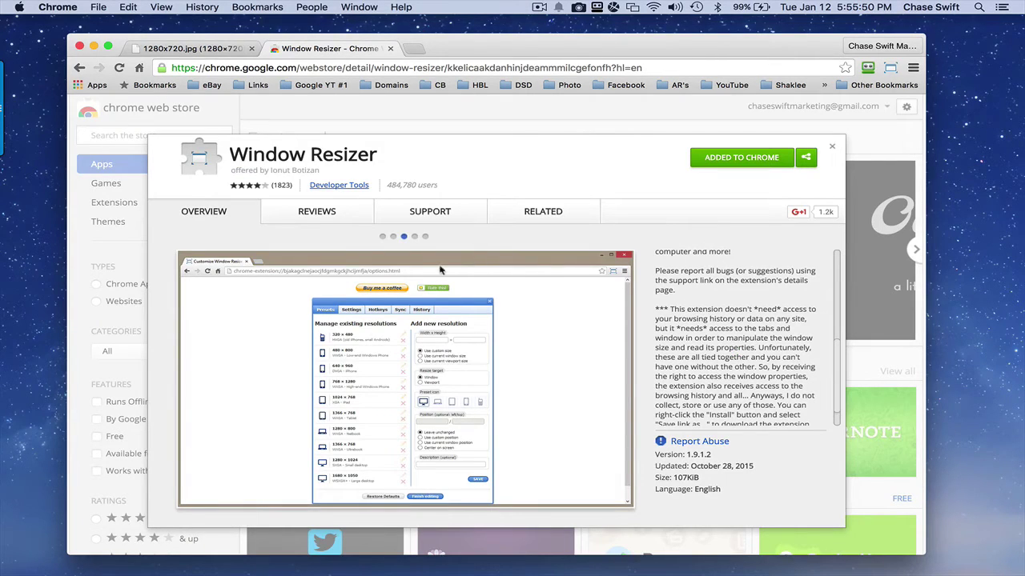
pyautogui.click(390, 49)
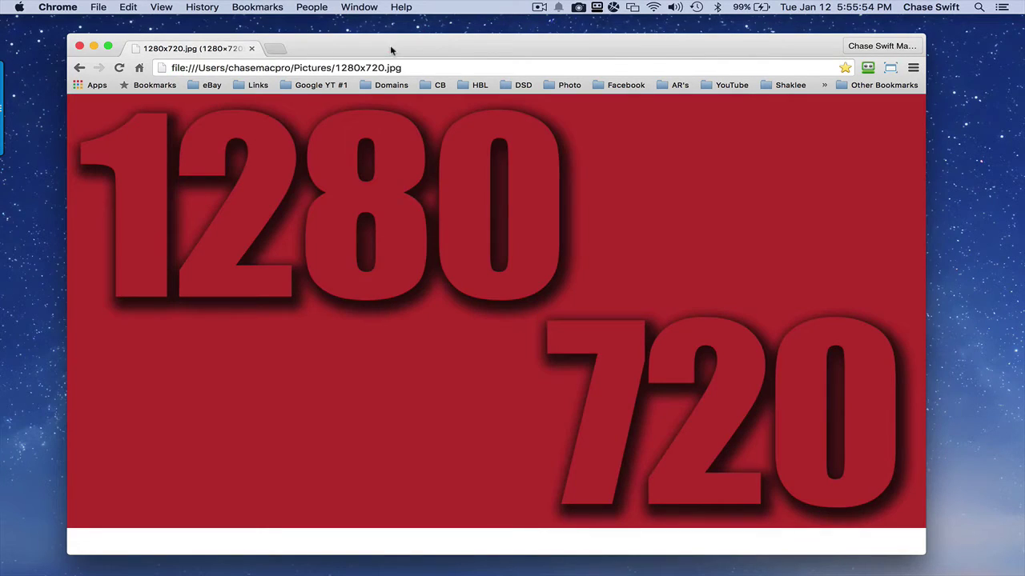
# Widen and lengthen the window by hand, nudging it slightly left and up
pyautogui.moveTo(926, 484); pyautogui.dragTo(1011, 505)
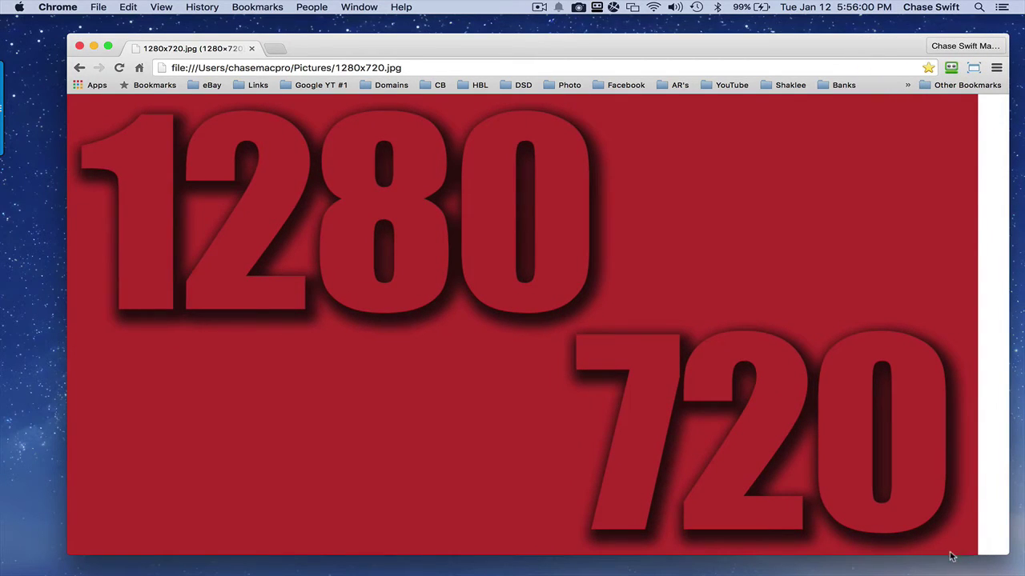
pyautogui.moveTo(948, 556); pyautogui.dragTo(948, 567)
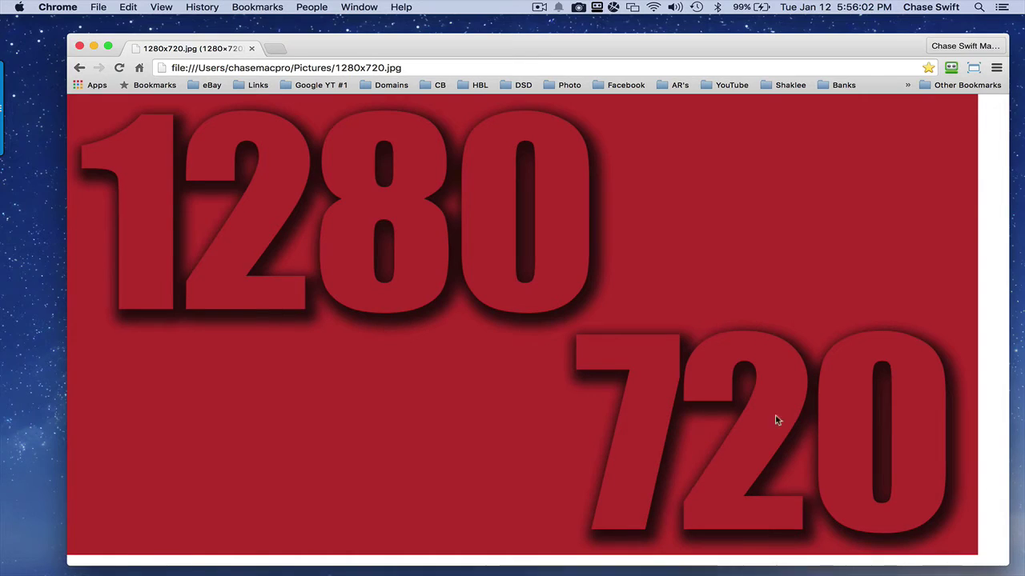
pyautogui.moveTo(868, 48)
pyautogui.mouseDown()
pyautogui.moveTo(843, 46)
pyautogui.moveTo(852, 44)
pyautogui.mouseUp()
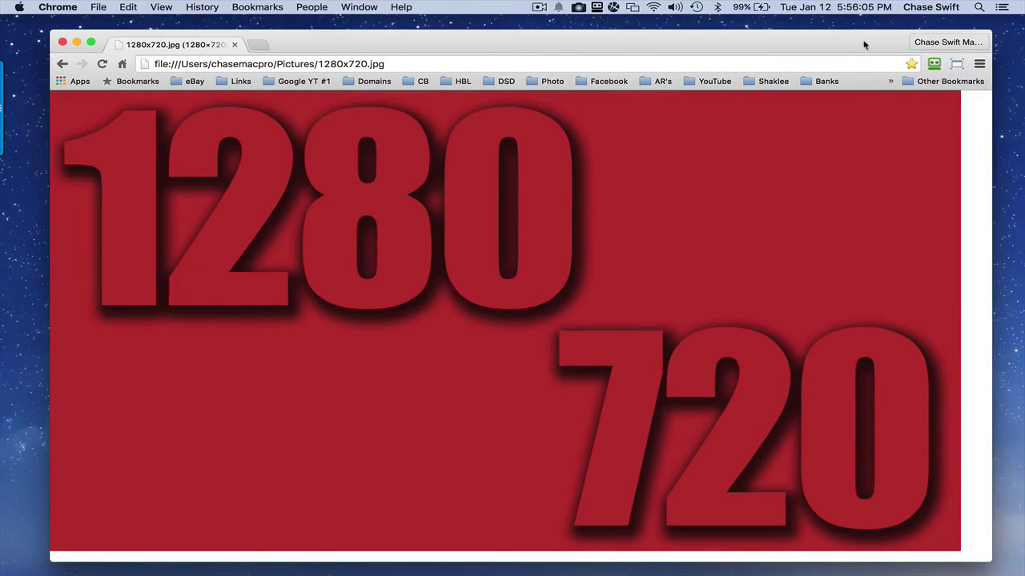
# Apply the Window Resizer 1280 × 815 (YouTube 1280 x 720) preset, then start a new screen capture
pyautogui.click(955, 66)
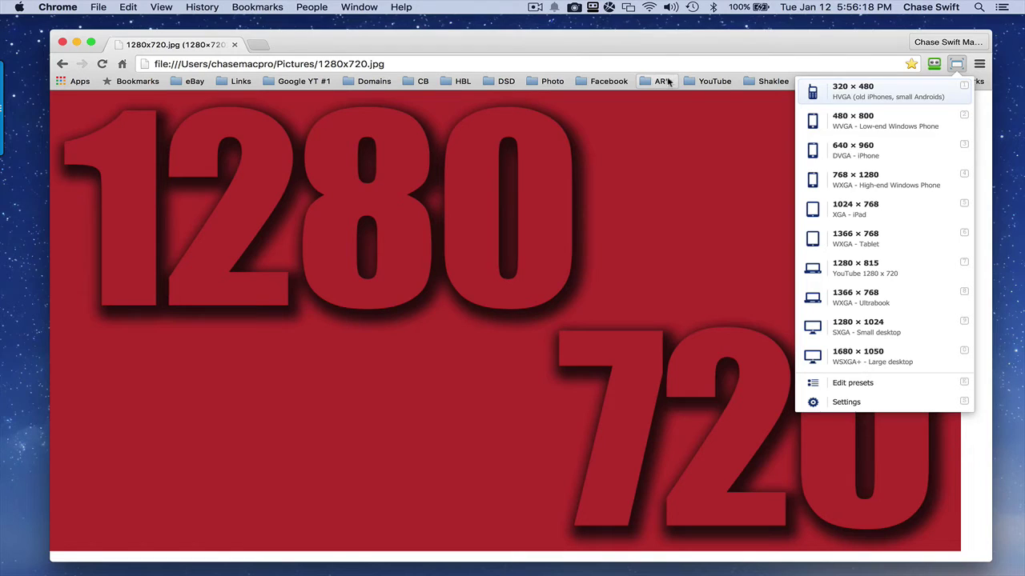
pyautogui.click(856, 270)
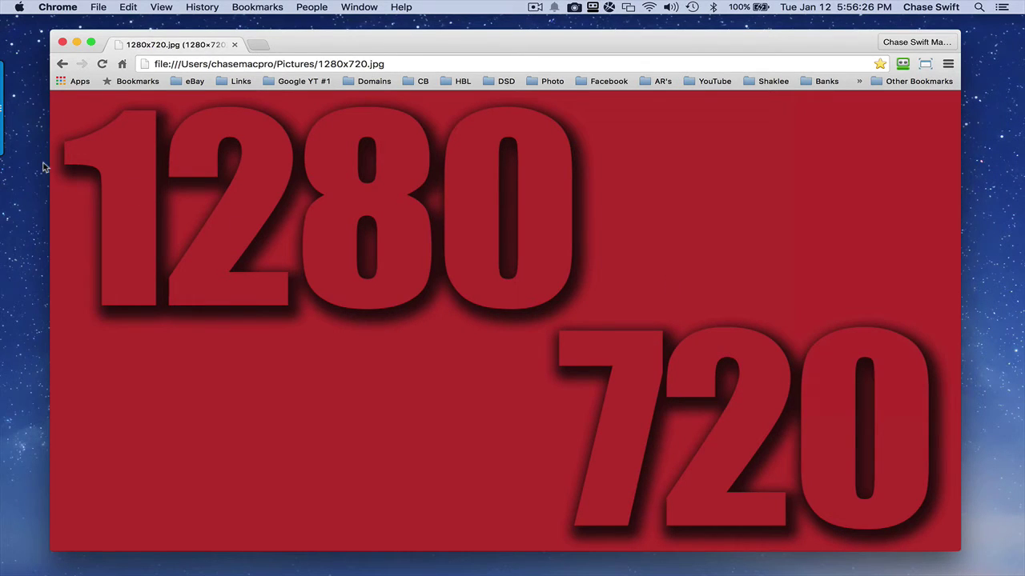
pyautogui.click(21, 112)
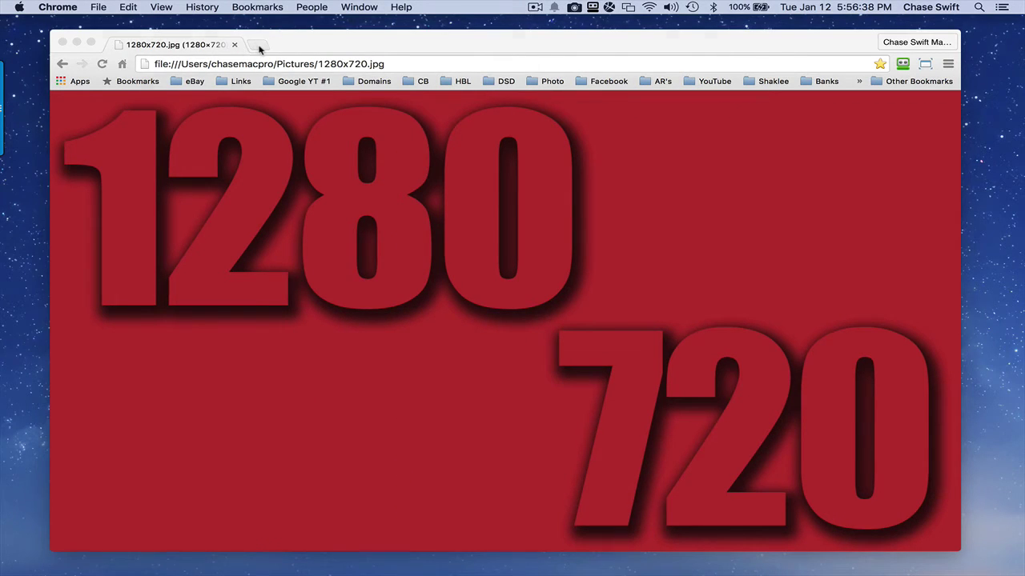
# Open a new blank tab, move the window under the menu bar, and enlarge it by hand
pyautogui.click(258, 46)
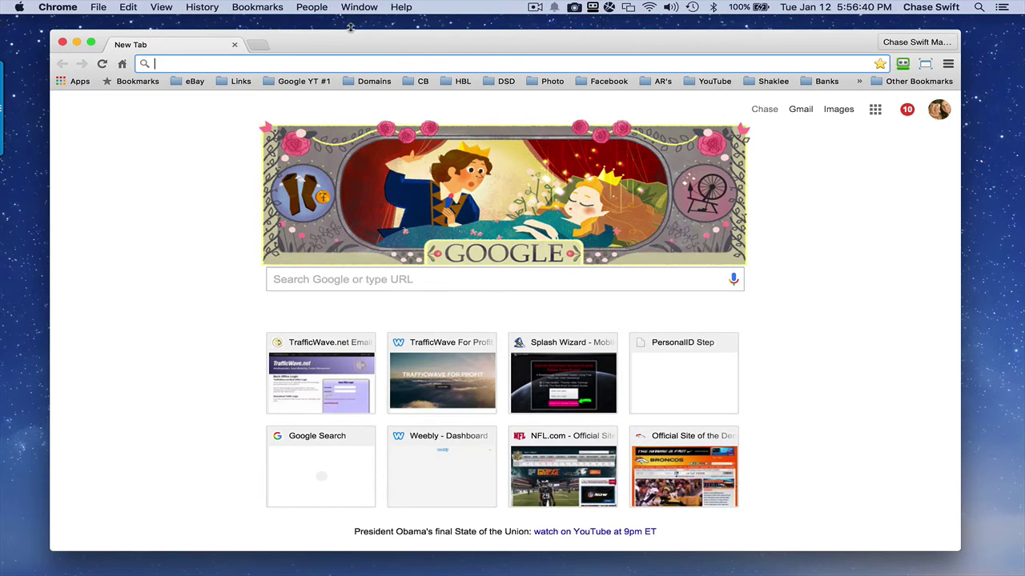
pyautogui.moveTo(350, 29); pyautogui.dragTo(350, 6)
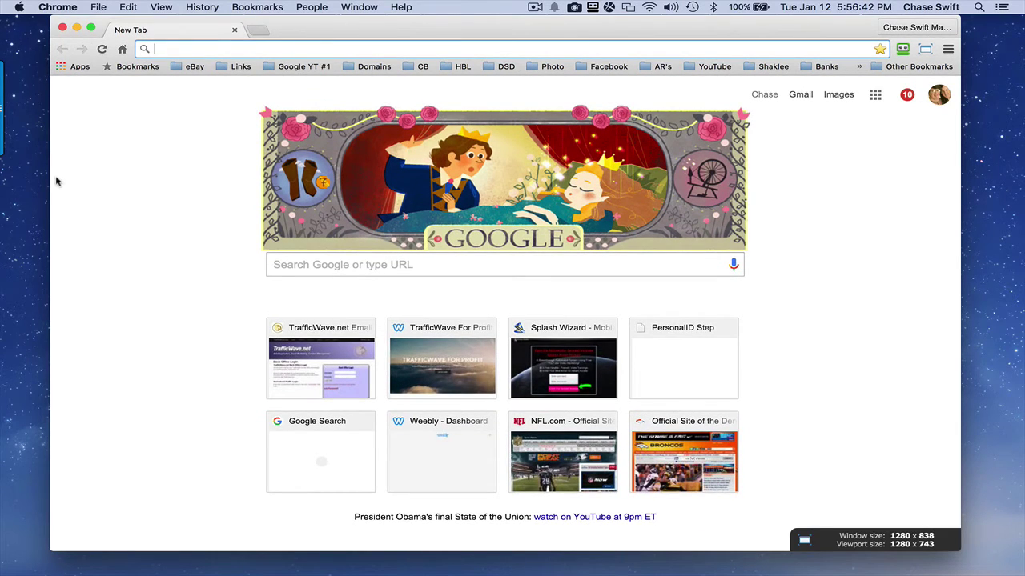
pyautogui.moveTo(49, 180); pyautogui.dragTo(18, 182)
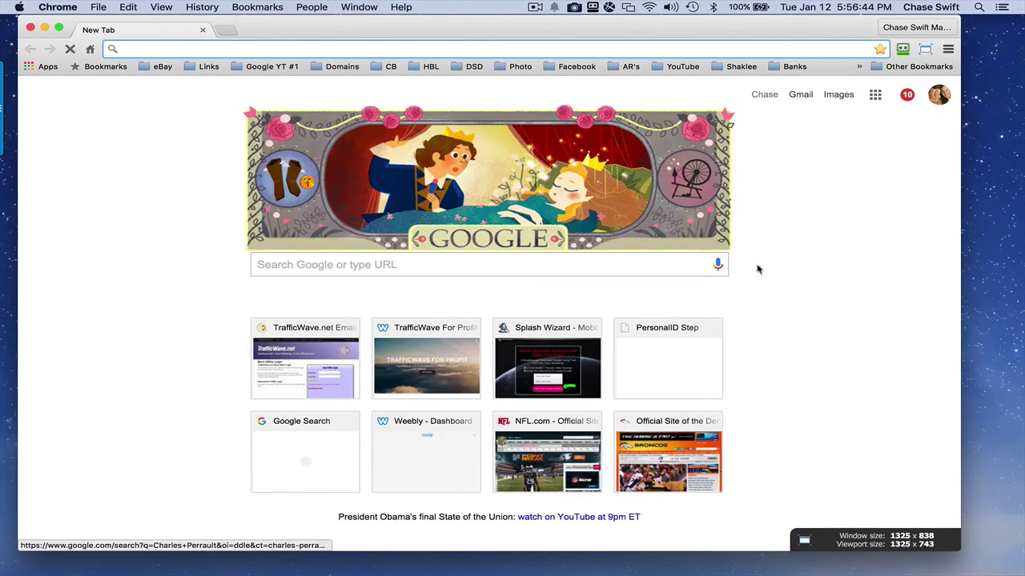
pyautogui.moveTo(959, 549); pyautogui.dragTo(1008, 560)
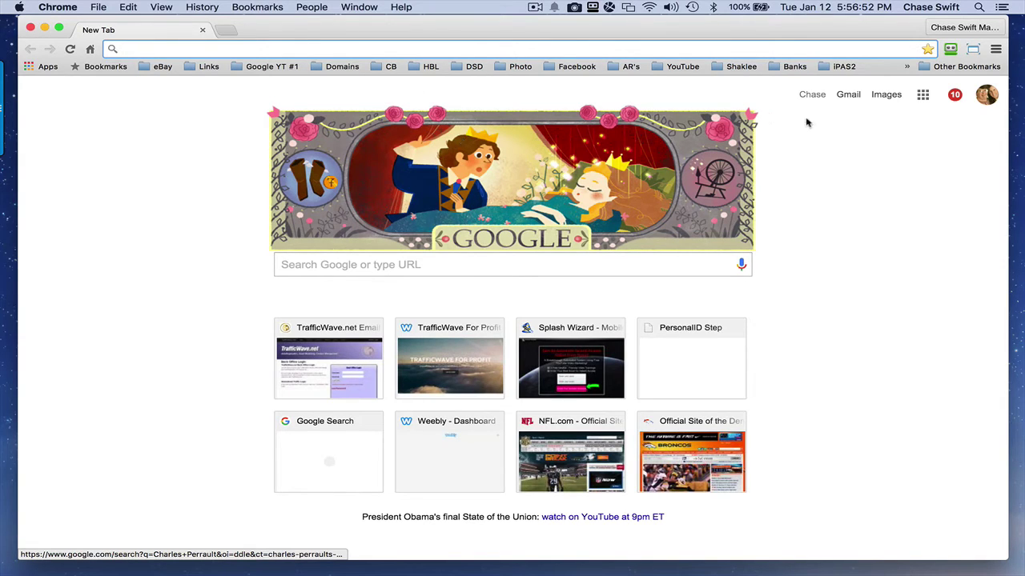
# Apply the Window Resizer 1280 × 815 preset and shift the window lower and right
pyautogui.click(972, 50)
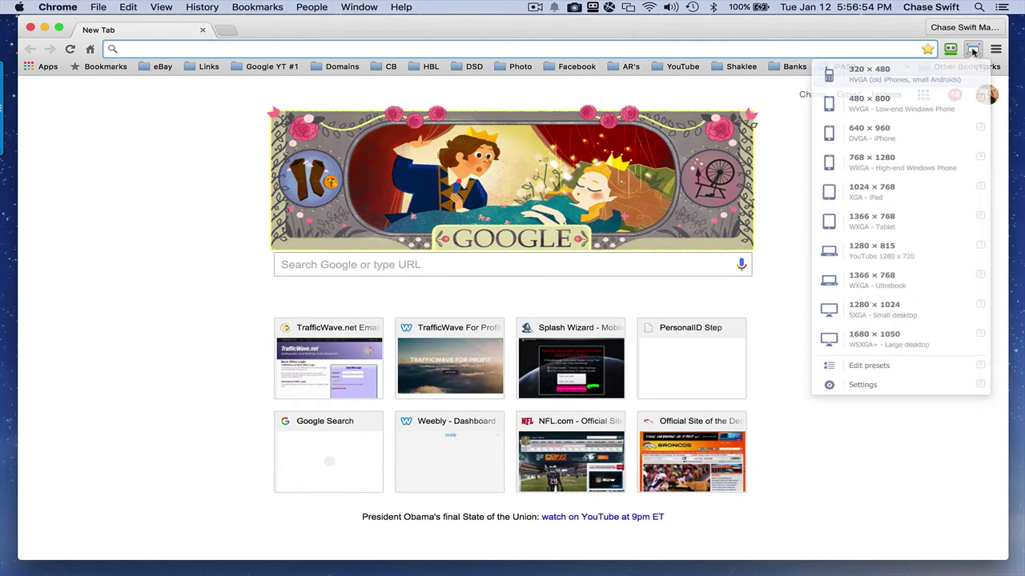
pyautogui.click(872, 253)
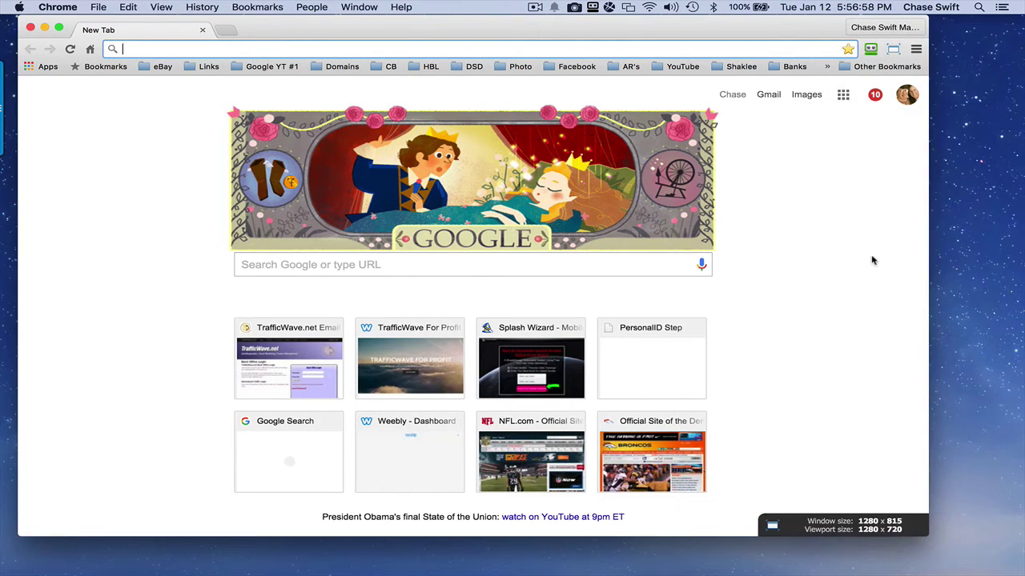
pyautogui.moveTo(674, 31); pyautogui.dragTo(708, 43)
pyautogui.moveTo(24, 110)
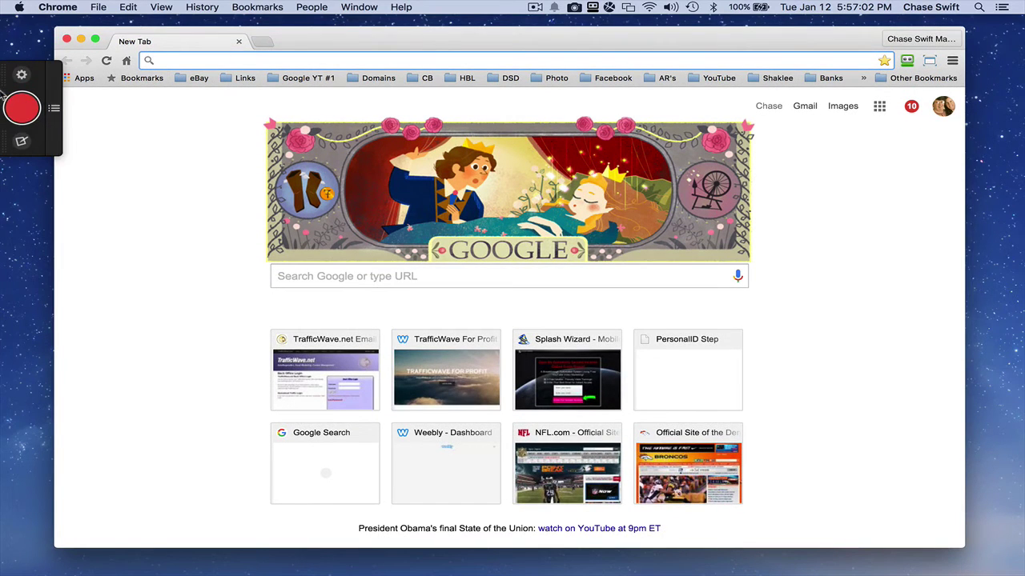
pyautogui.click(22, 111)
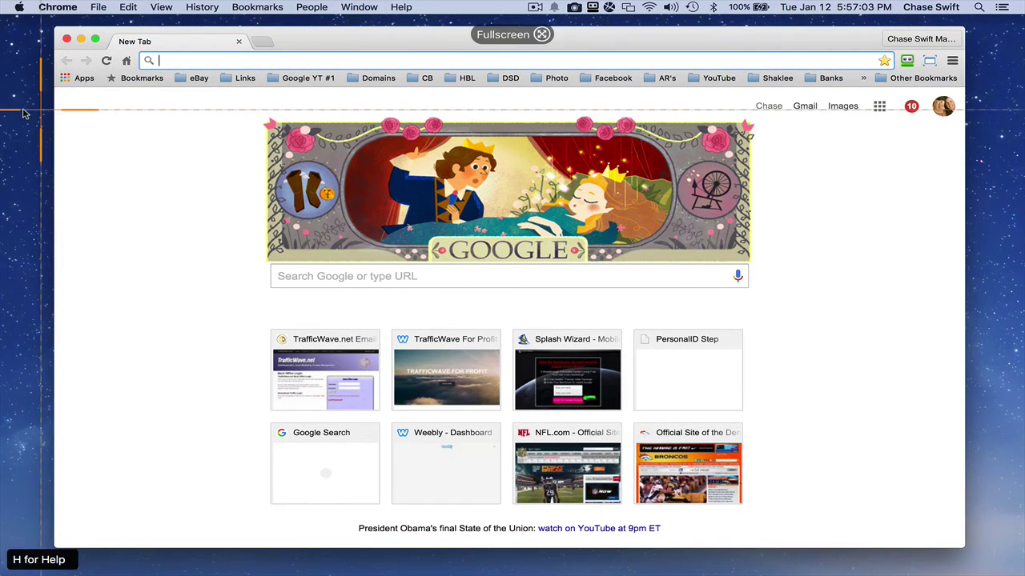
pyautogui.click(218, 169)
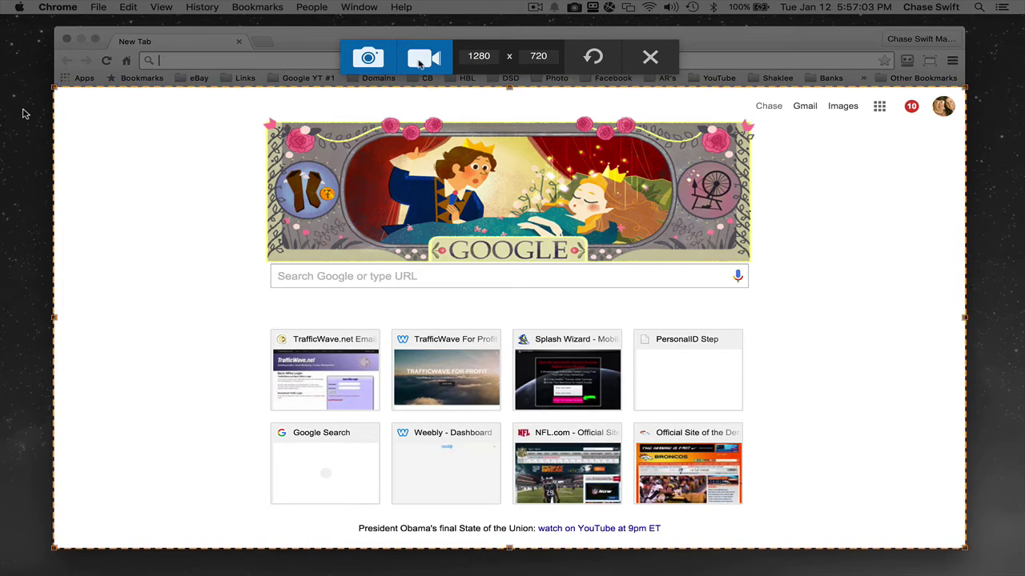
pyautogui.click(419, 64)
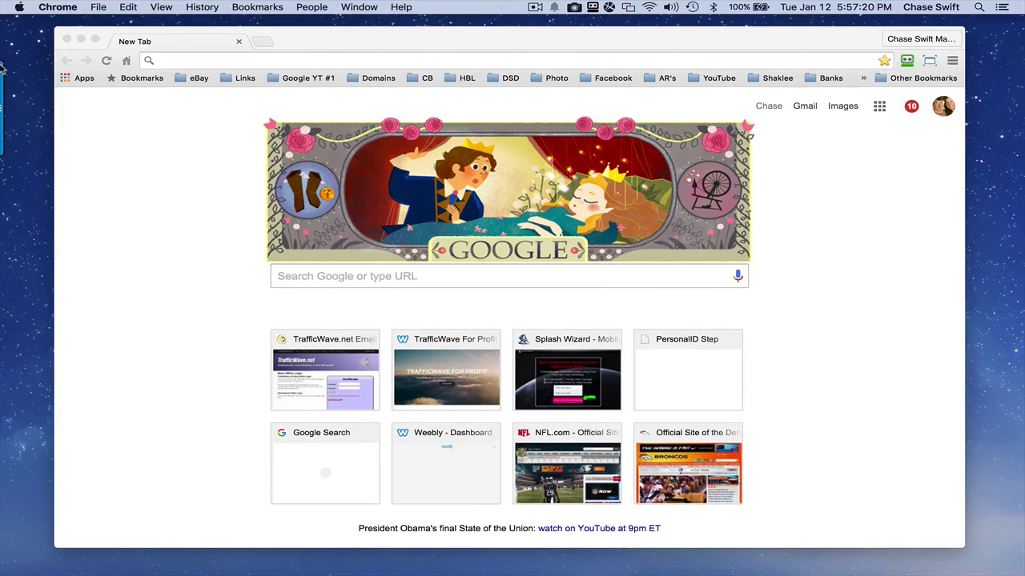
pyautogui.moveTo(14, 86)
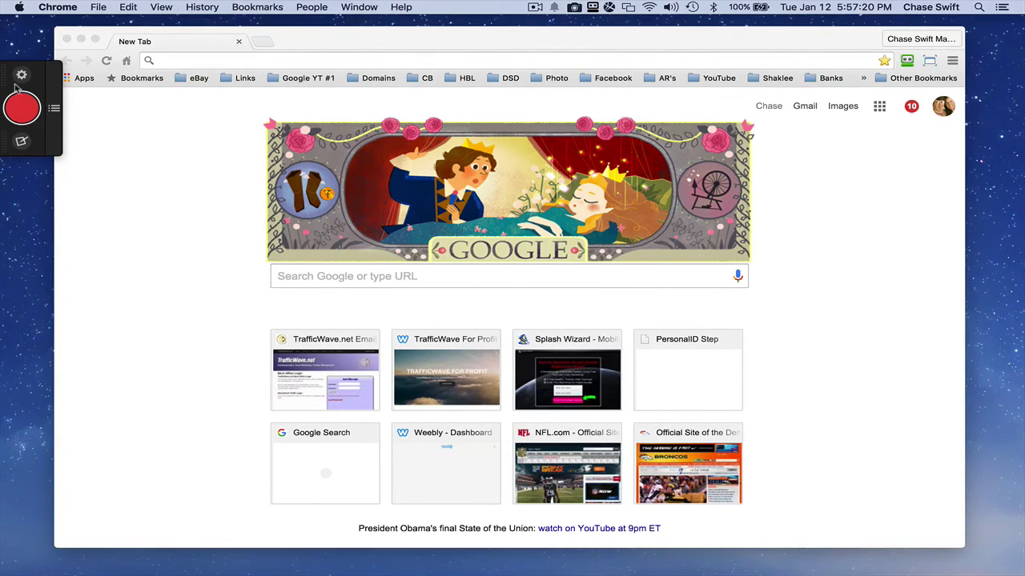
pyautogui.click(23, 142)
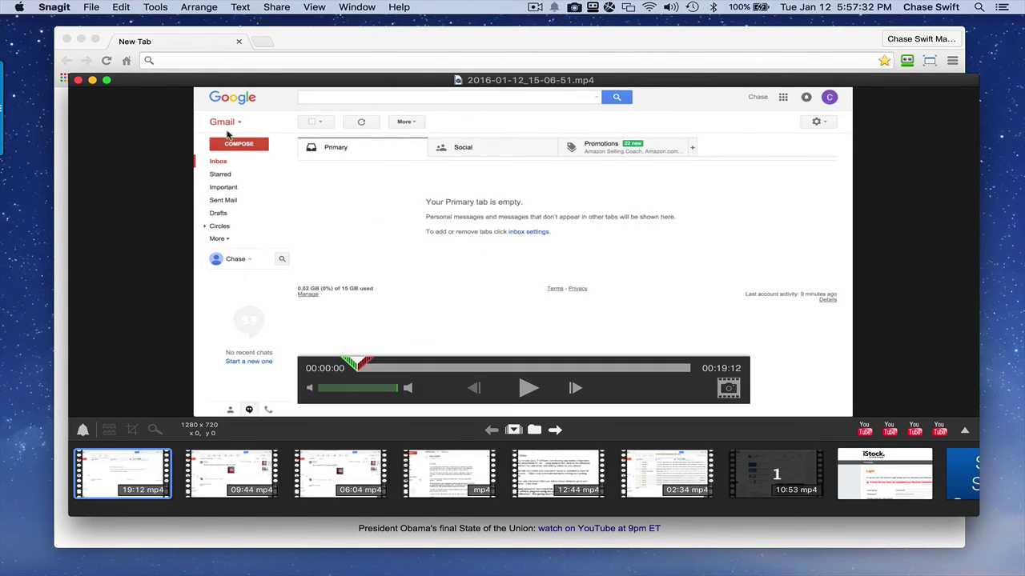
pyautogui.click(79, 80)
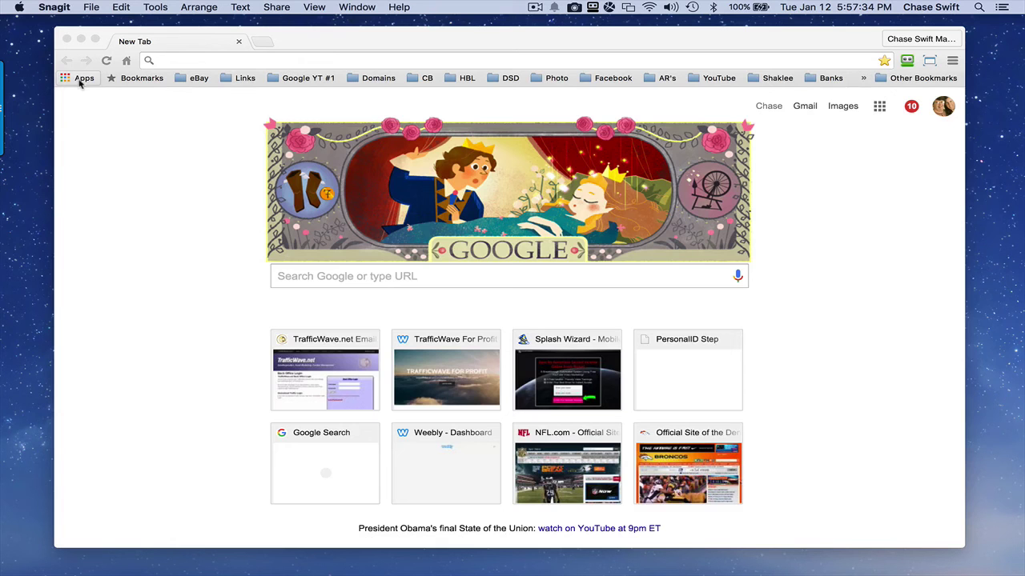
# Bring Chrome forward, widen it on both sides, and apply the 1280 × 815 Window Resizer preset
pyautogui.click(352, 36)
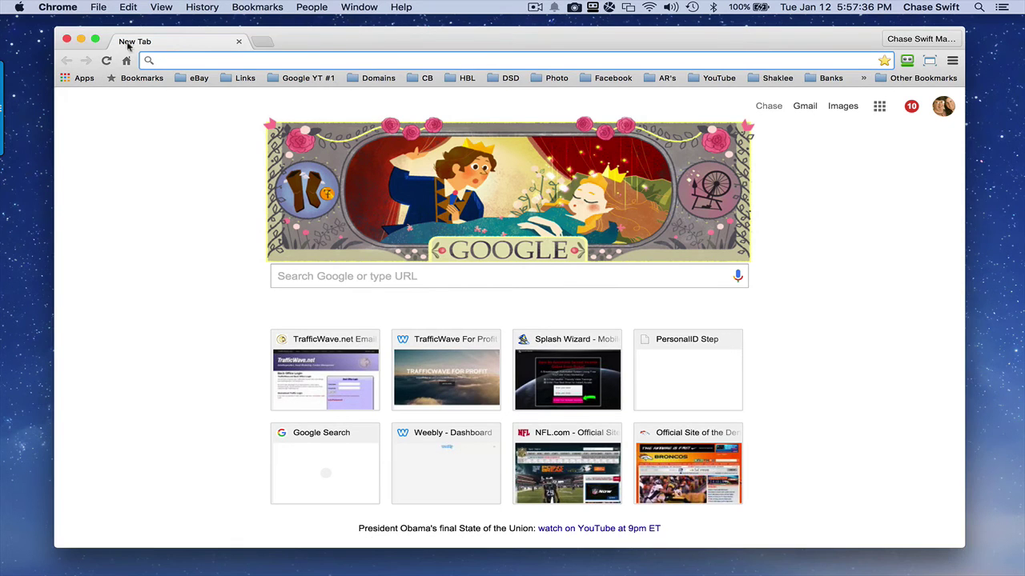
pyautogui.moveTo(27, 159); pyautogui.dragTo(11, 155)
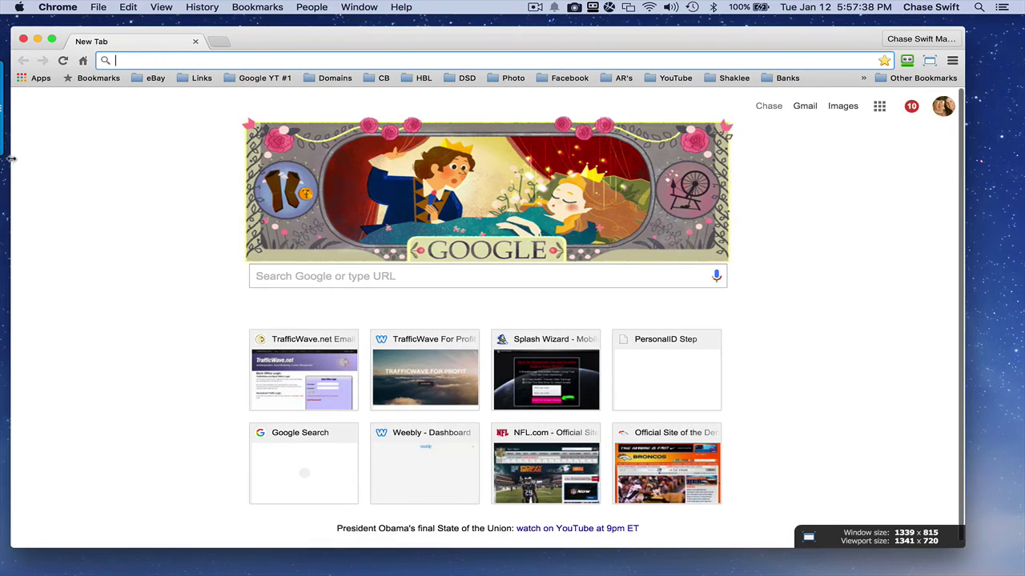
pyautogui.moveTo(963, 230); pyautogui.dragTo(1019, 228)
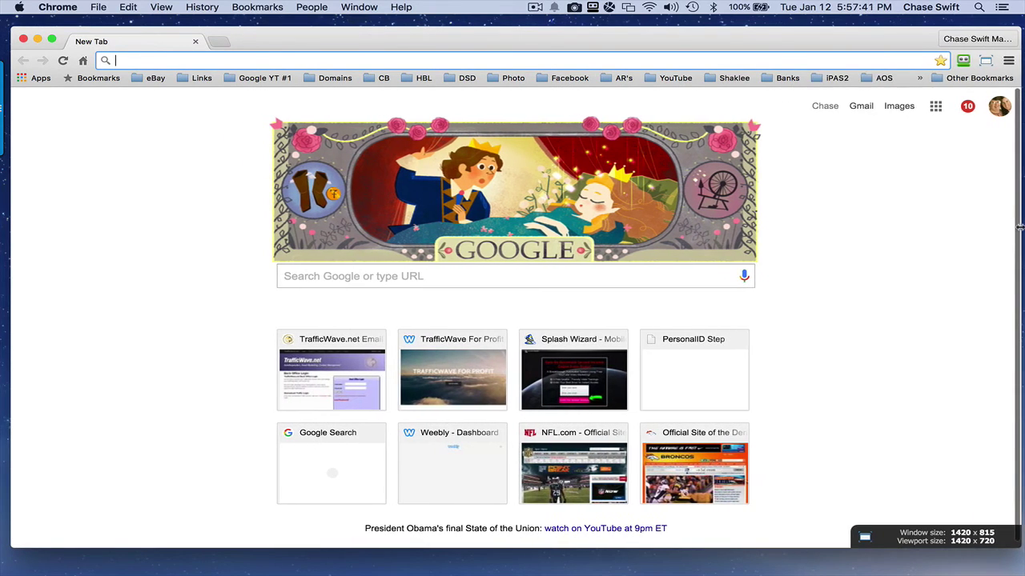
pyautogui.click(985, 61)
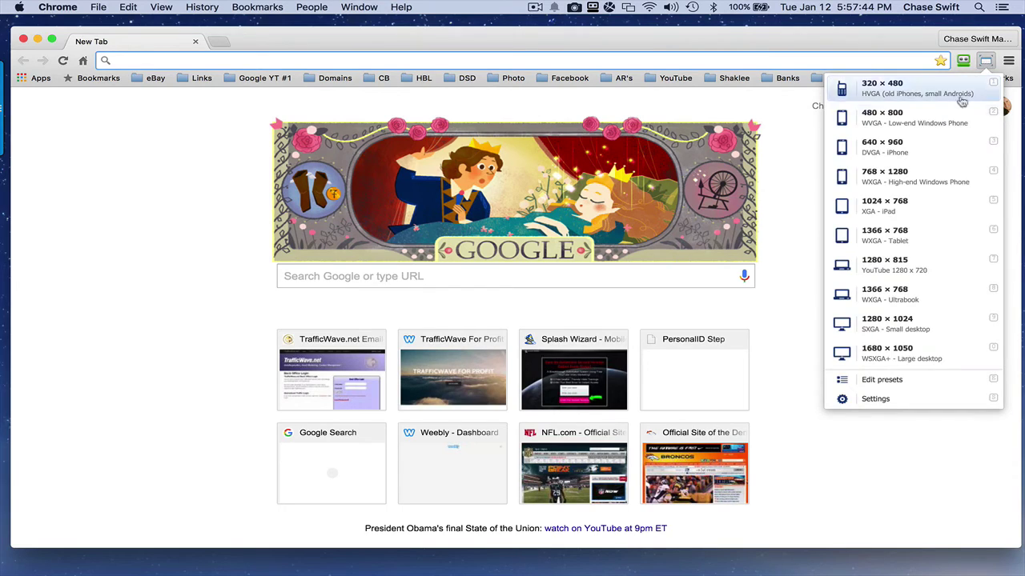
pyautogui.click(895, 266)
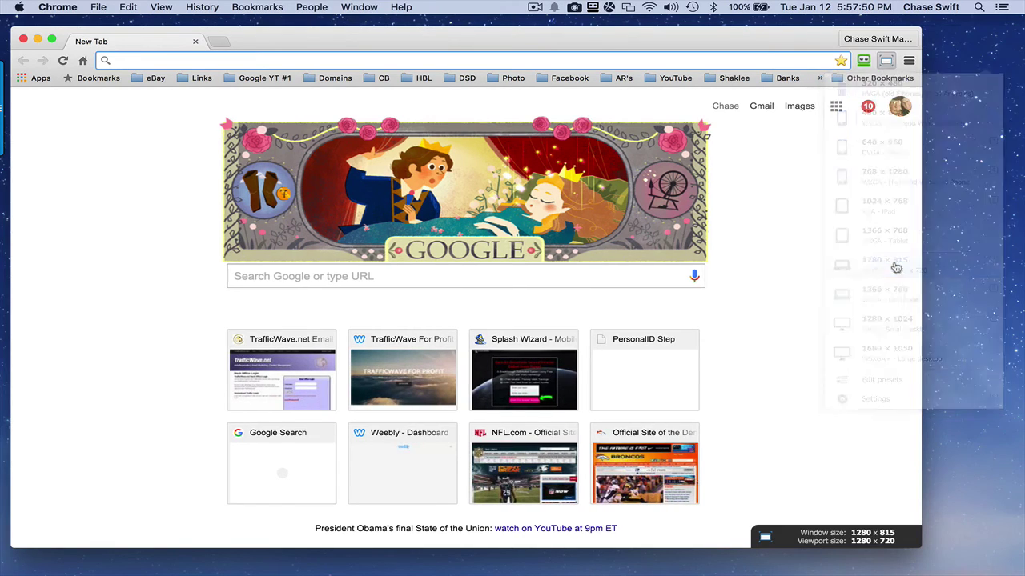
# Open 1280x720.jpg from the Links bookmark folder and nudge the window right
pyautogui.click(198, 77)
pyautogui.click(215, 158)
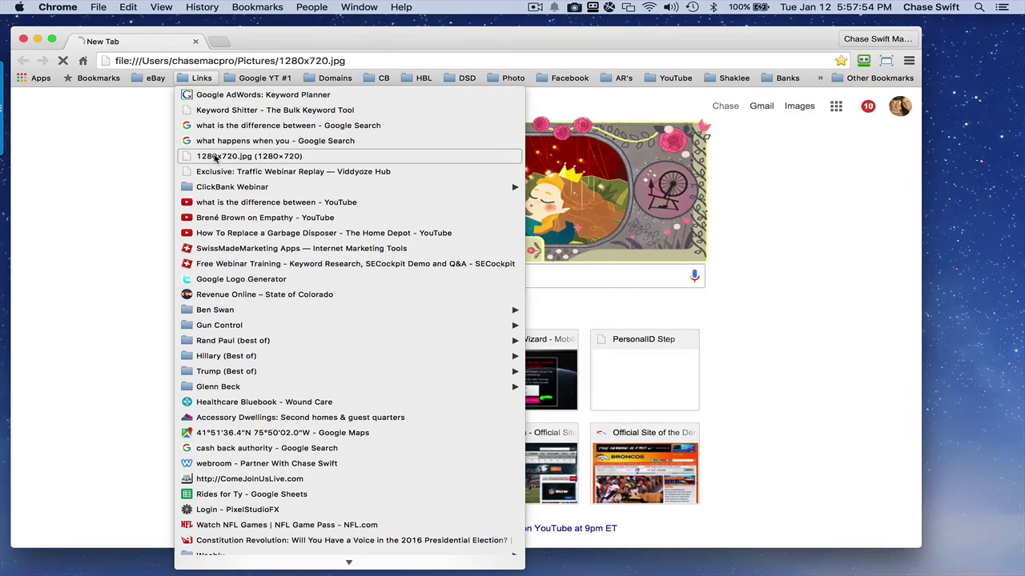
pyautogui.moveTo(288, 40); pyautogui.dragTo(335, 39)
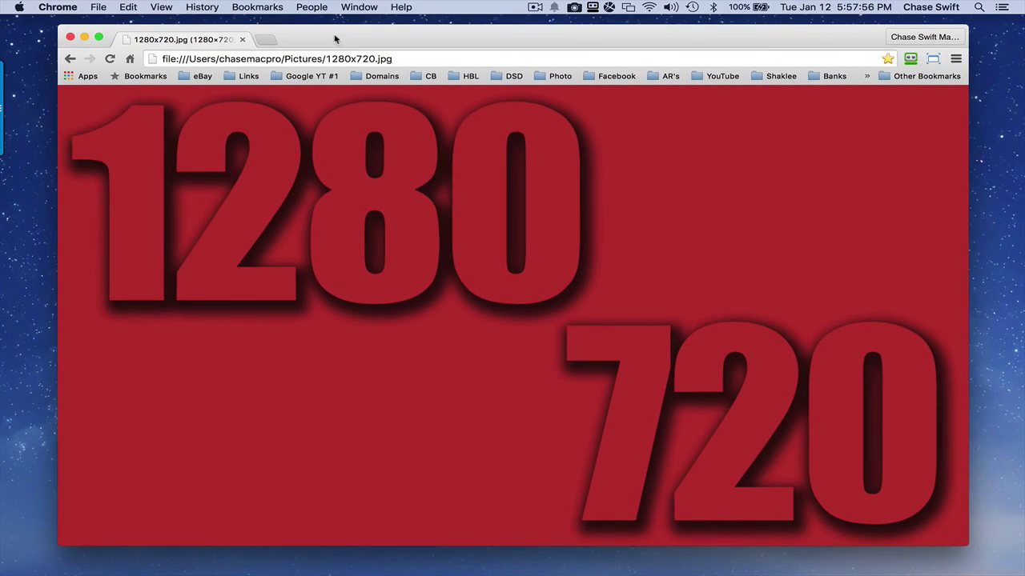